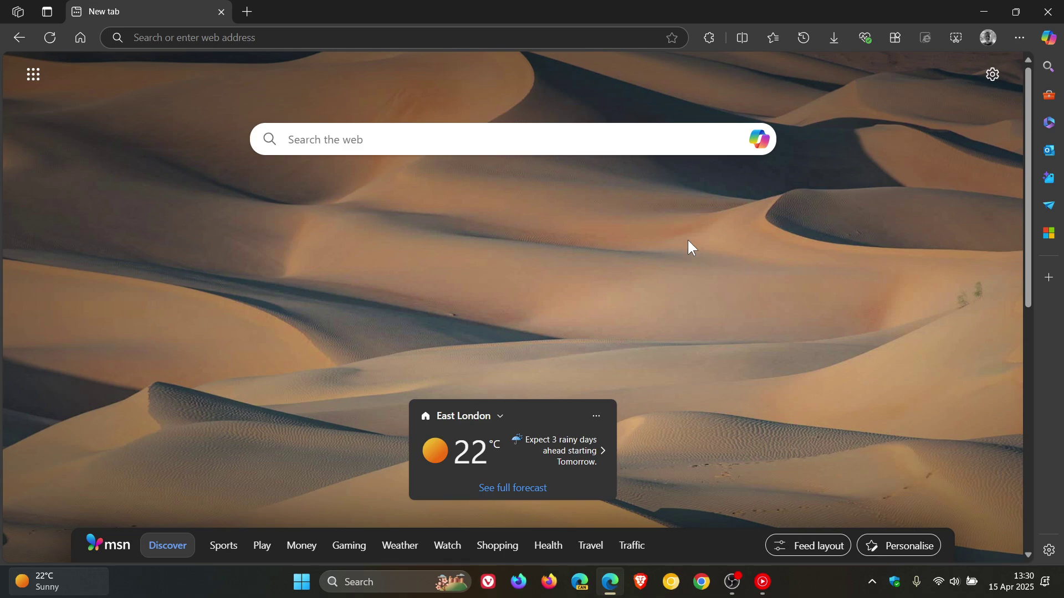
Look over the redesigned main menu, then scroll through the Browser essentials panel
click(1018, 39)
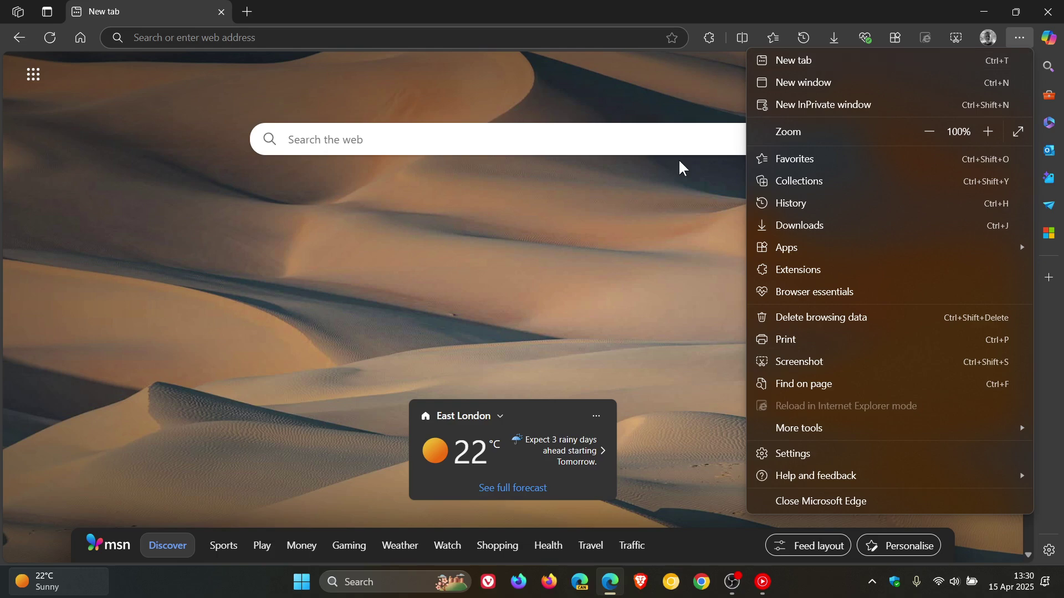
click(679, 219)
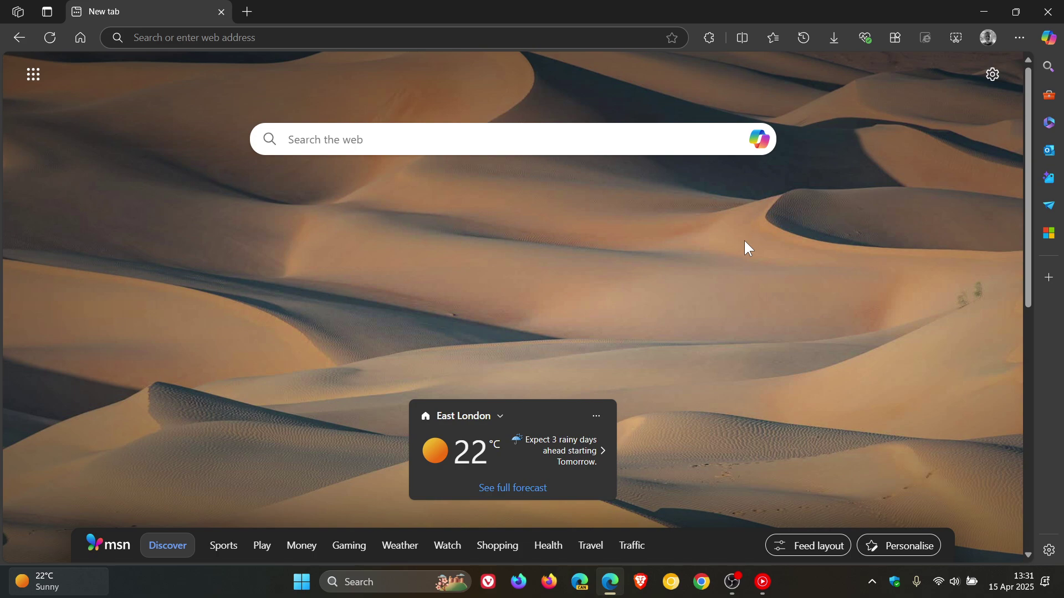
click(866, 37)
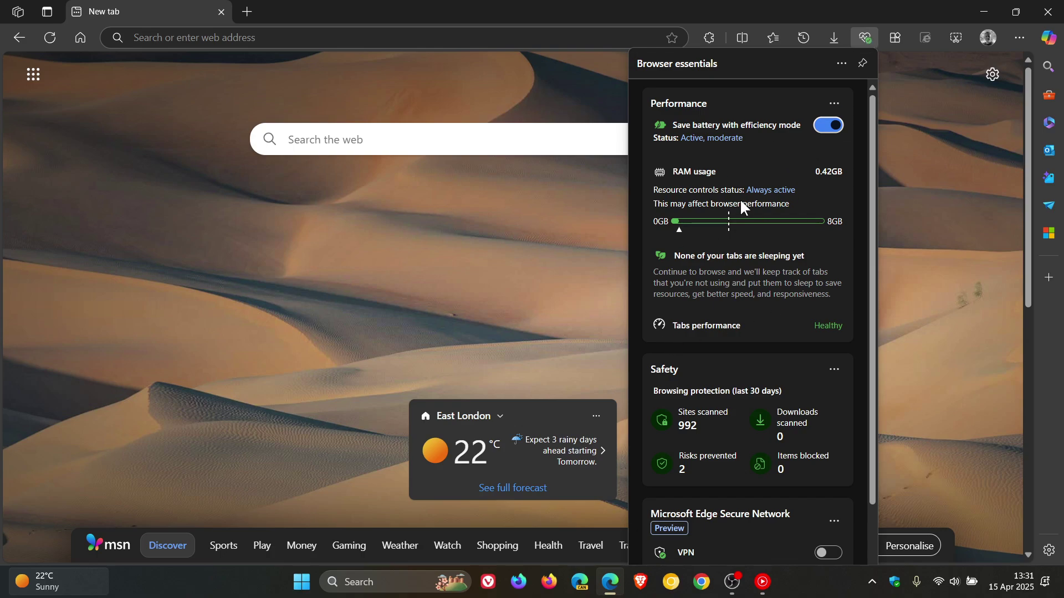
scroll(739, 199, down, 2)
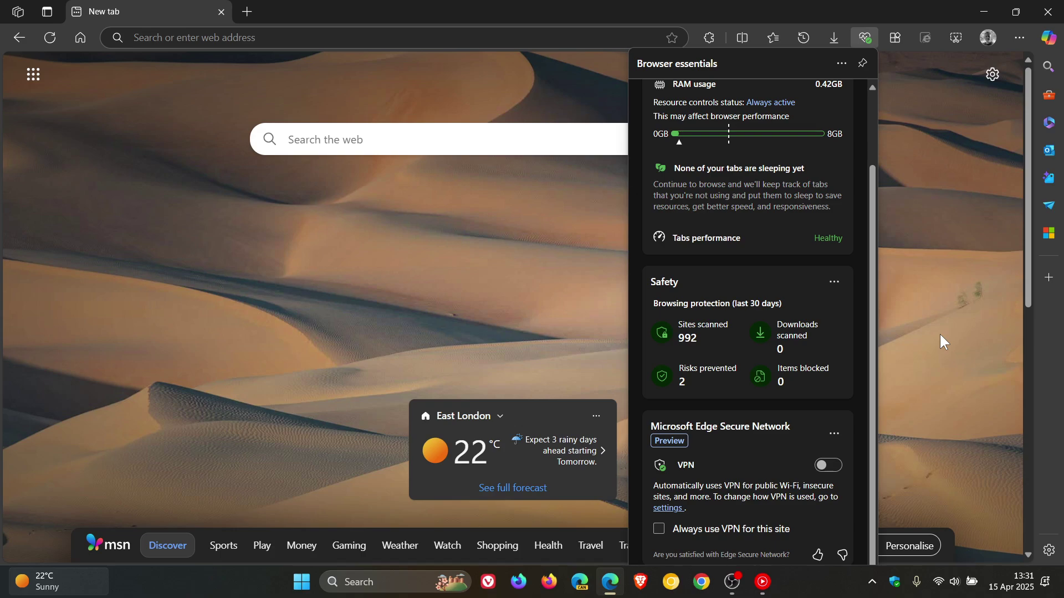
scroll(834, 349, up, 2)
click(932, 172)
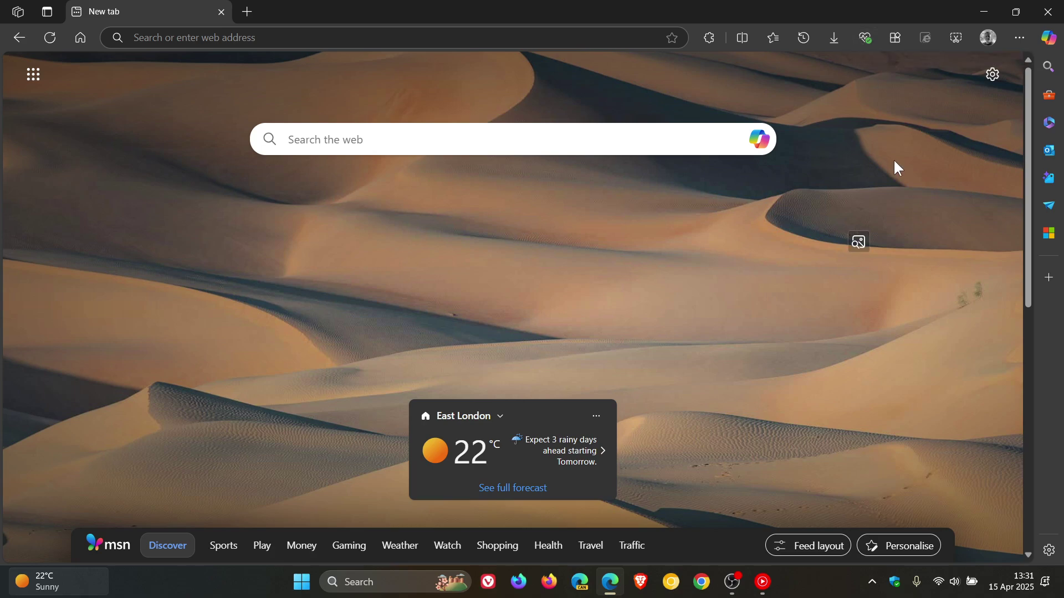
Revisit the Browser essentials panel and the main menu to compare them again
click(868, 38)
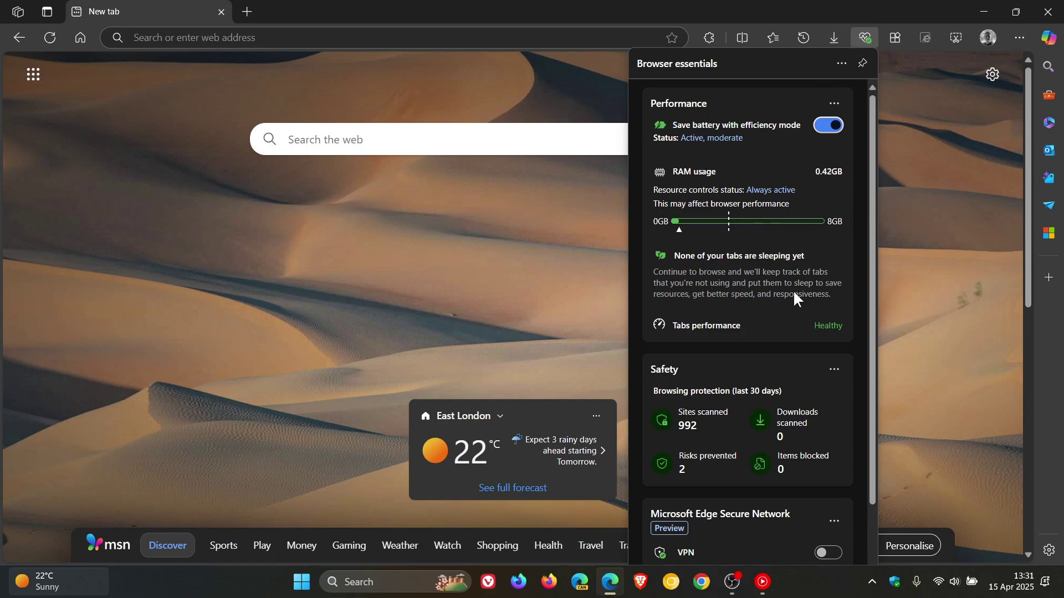
scroll(781, 316, down, 2)
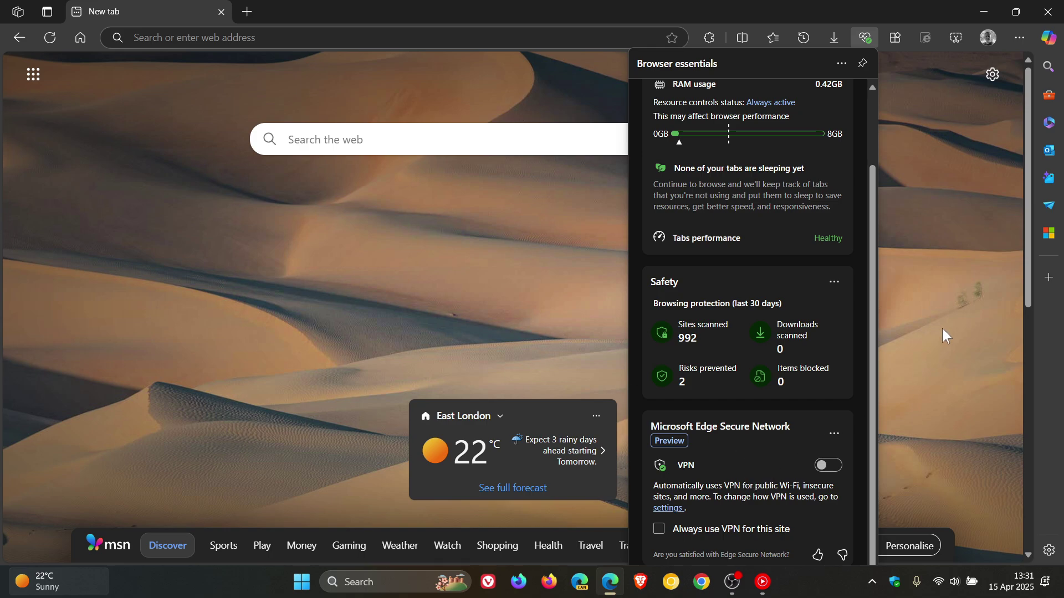
click(926, 163)
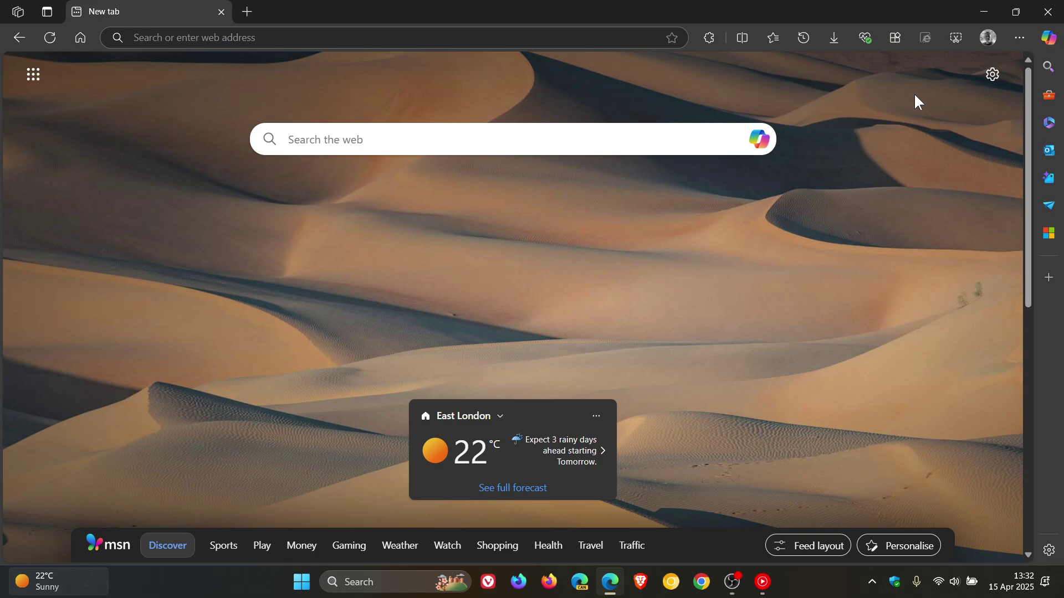
click(1019, 35)
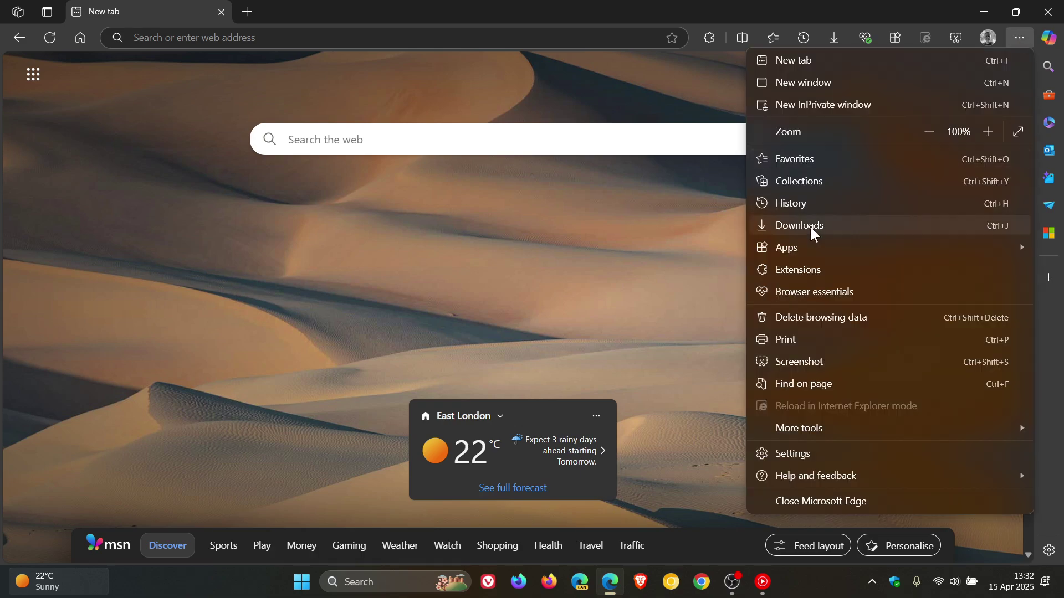
click(675, 222)
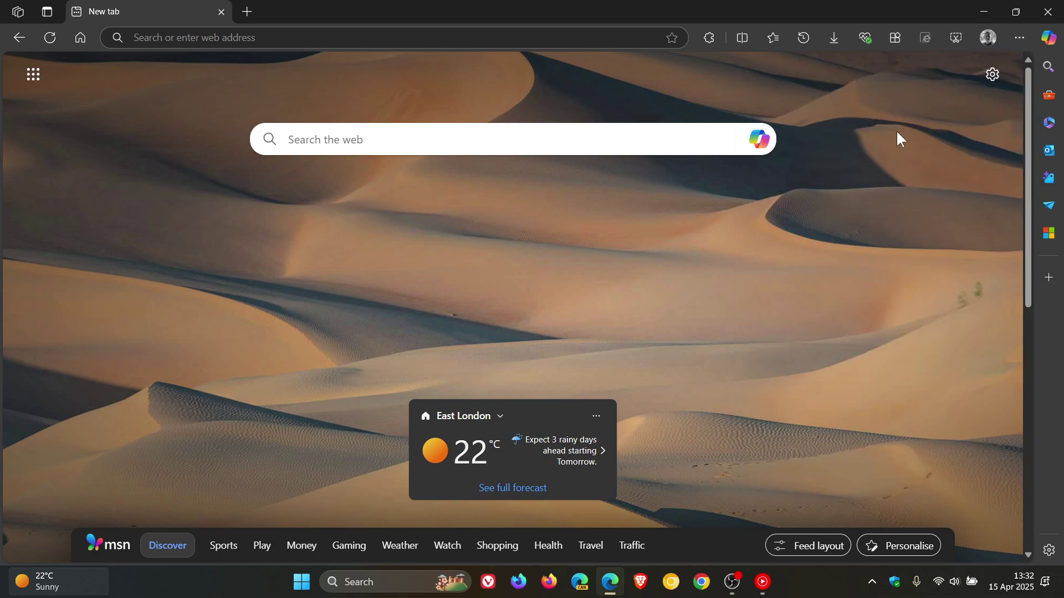
click(866, 38)
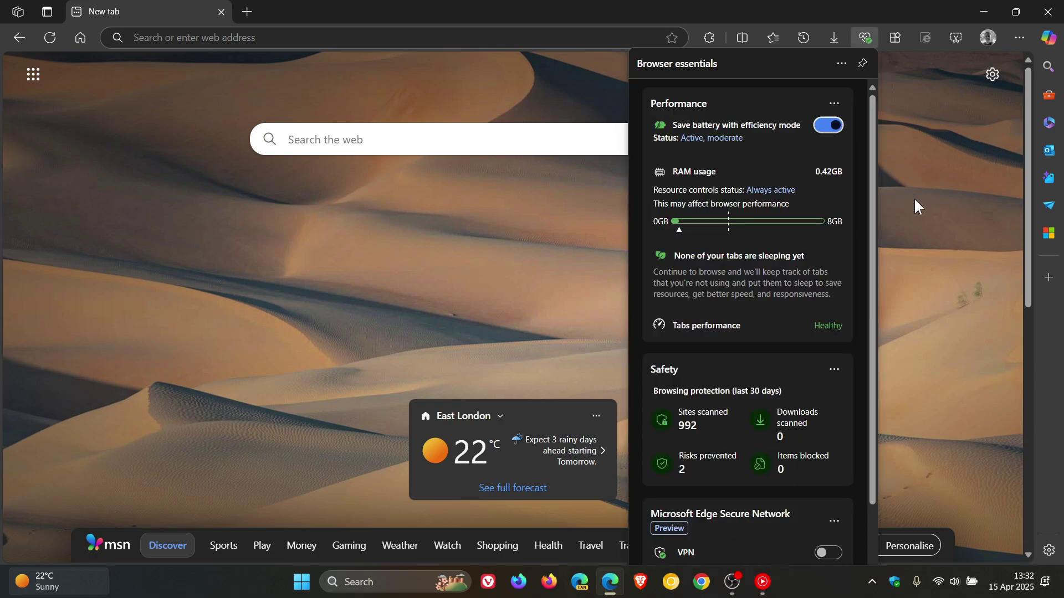
click(912, 149)
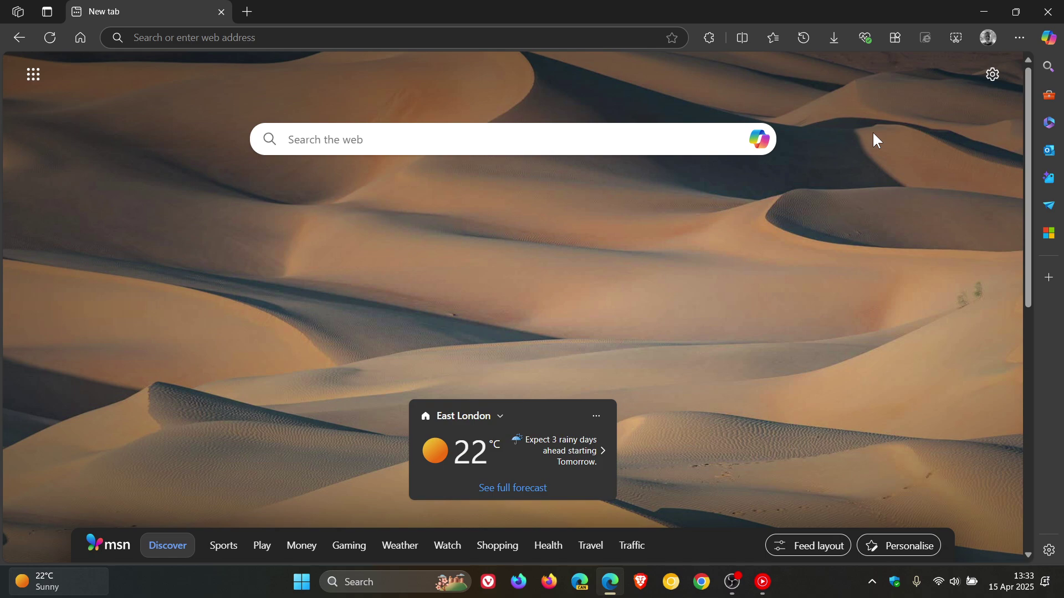
Use the profile flyout's settings gear to reach edge://settings/profiles
click(993, 34)
click(993, 35)
click(991, 39)
click(987, 66)
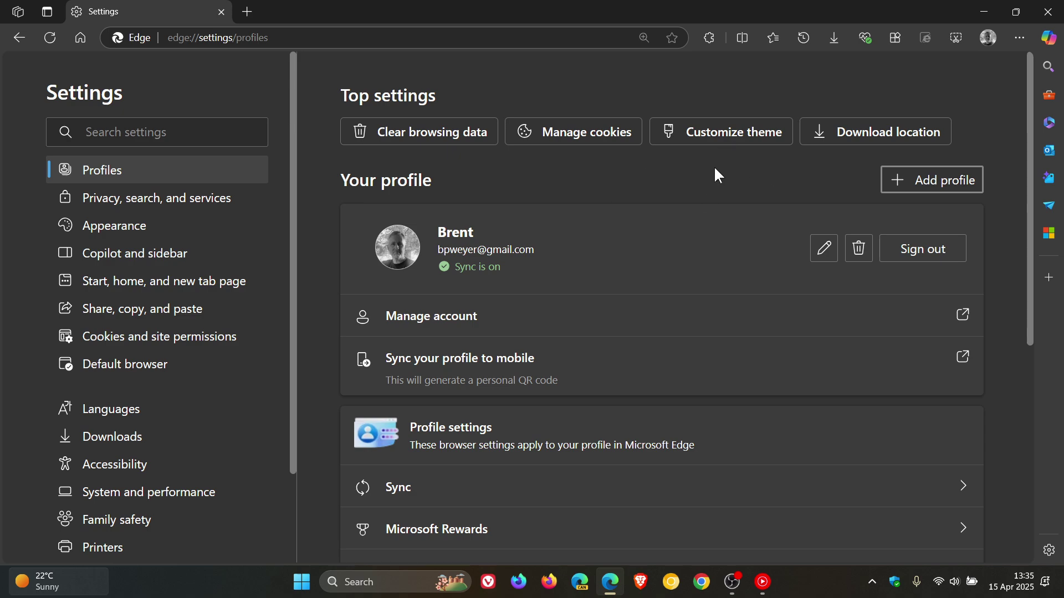
Go from the Profiles page to Appearance settings and scroll down to Other appearance settings
click(717, 136)
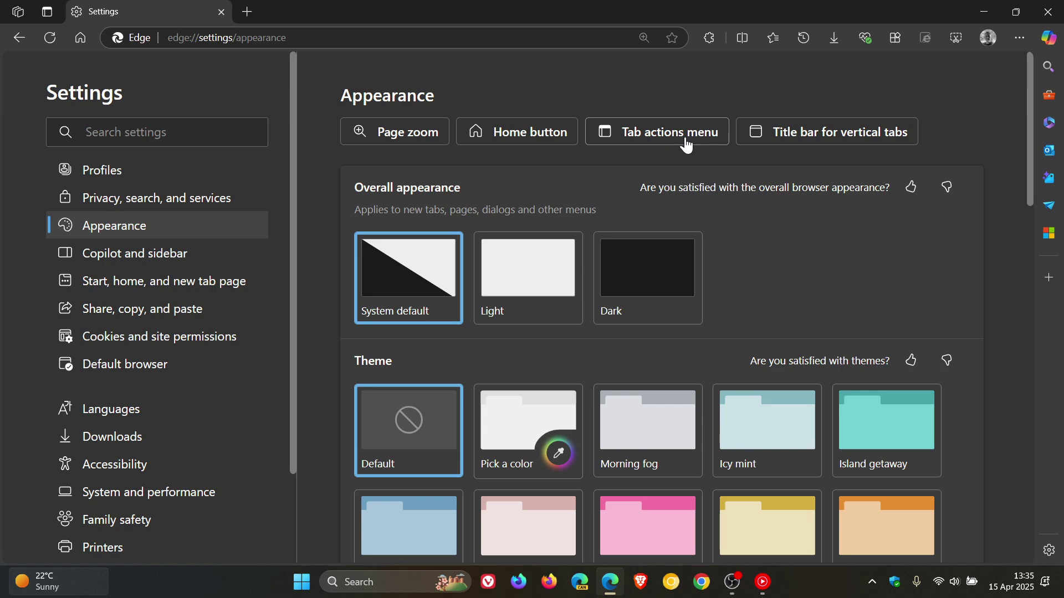
click(19, 38)
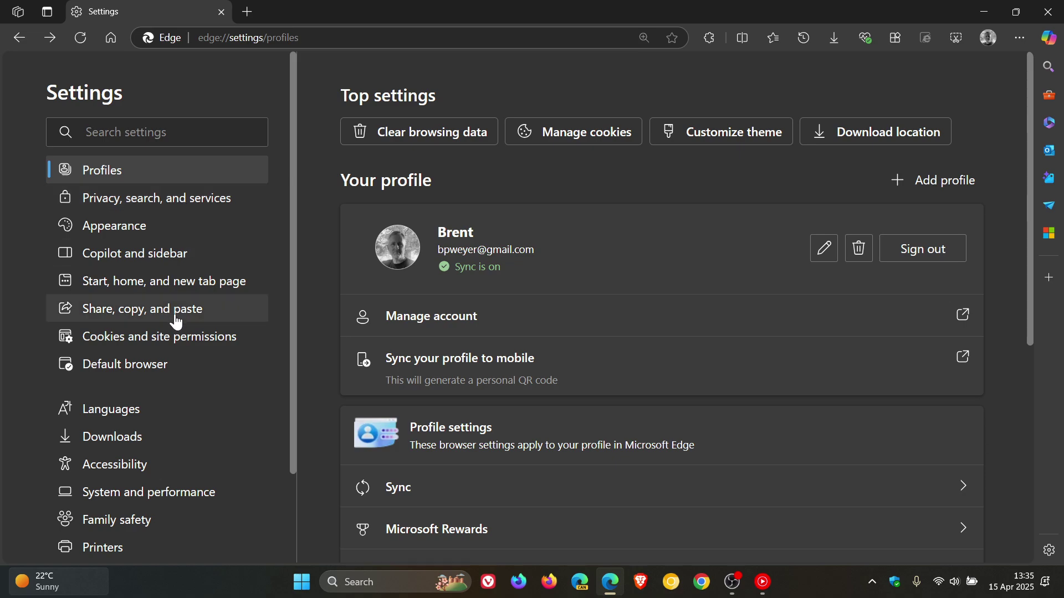
click(134, 232)
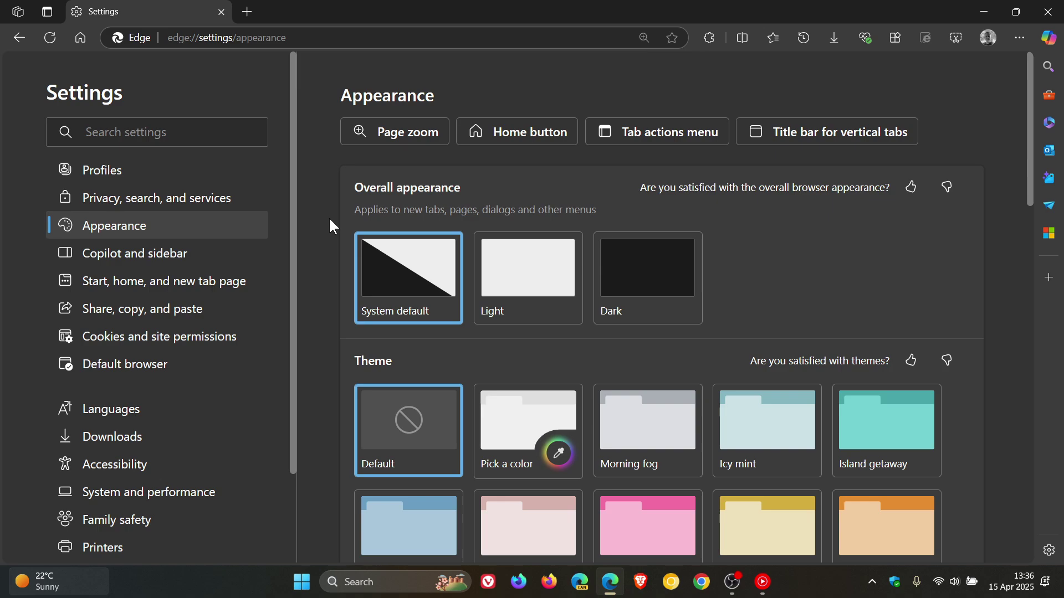
scroll(331, 220, down, 12)
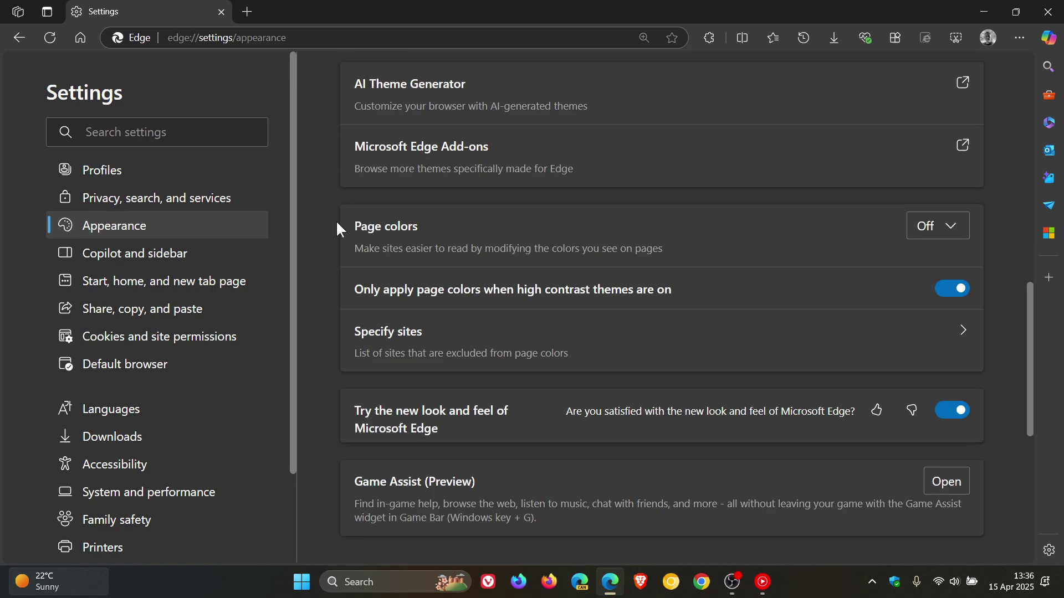
scroll(337, 222, down, 7)
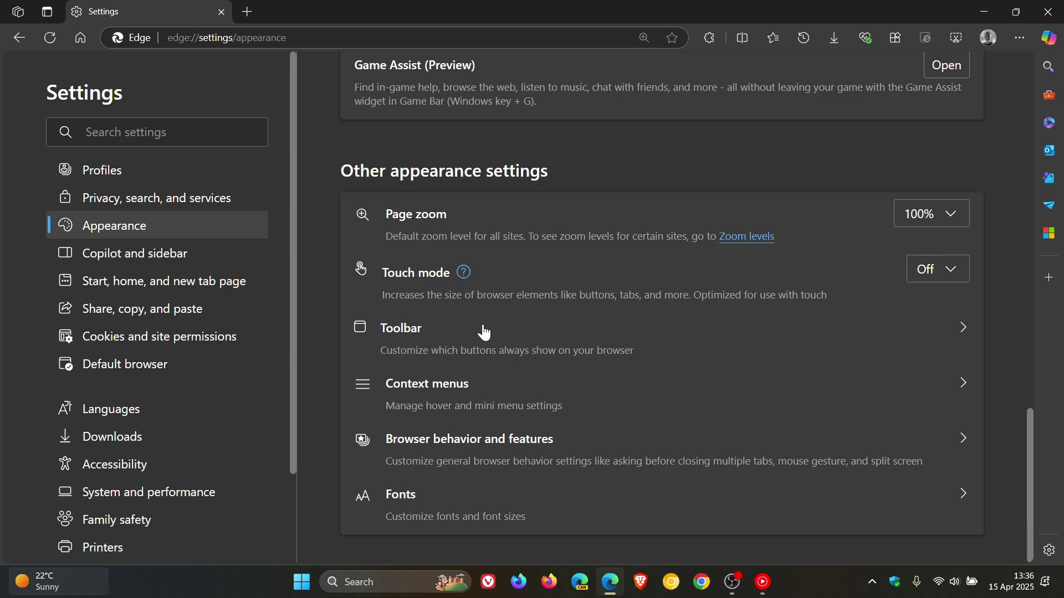
Open the Toolbar sub-page and scroll down and back up through its toolbar button toggles
click(485, 332)
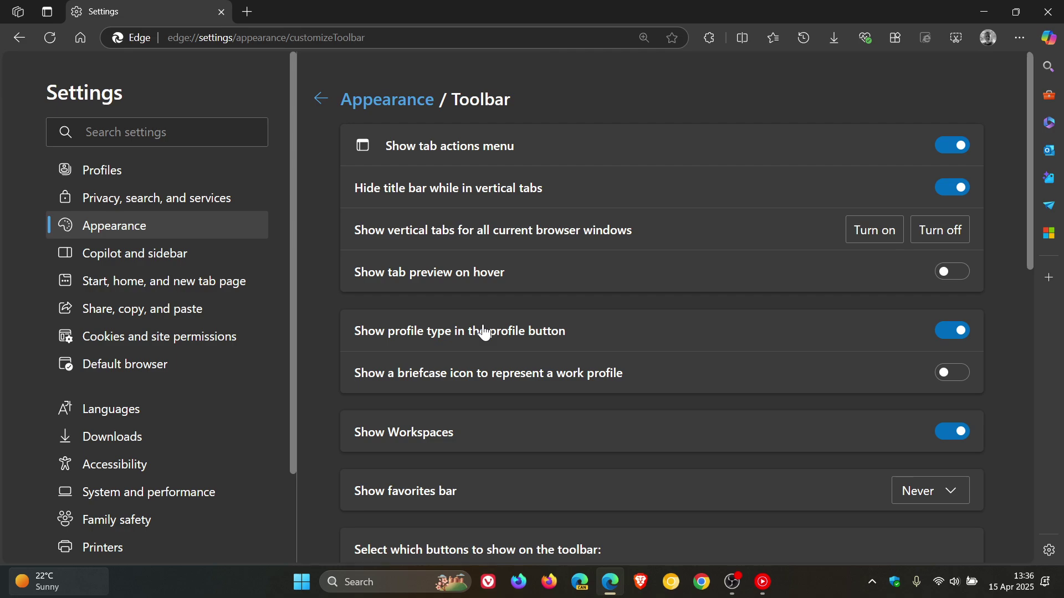
scroll(493, 269, down, 7)
scroll(496, 259, down, 5)
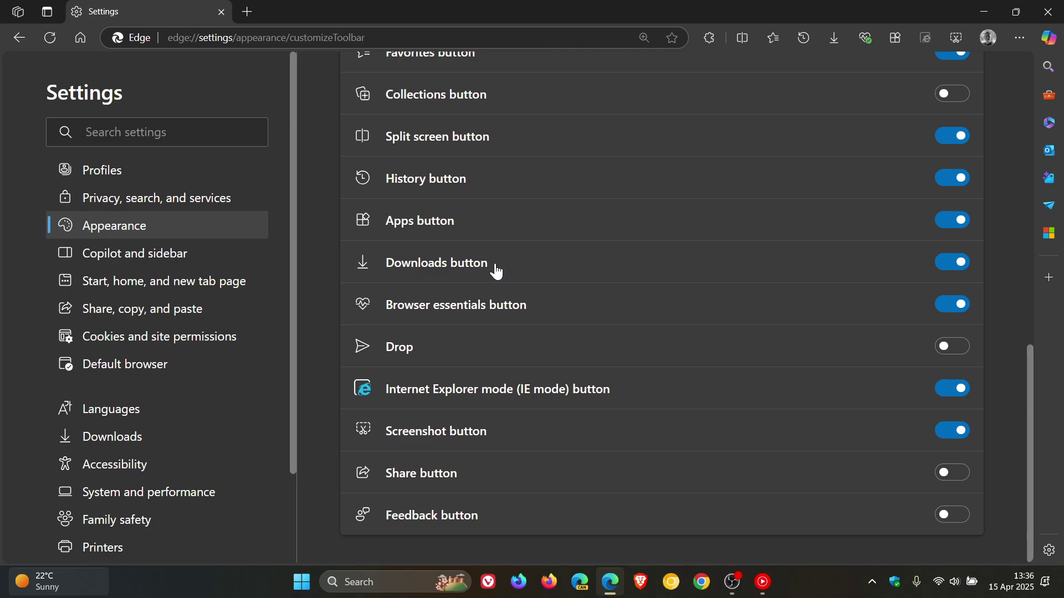
scroll(496, 272, up, 6)
scroll(496, 271, up, 6)
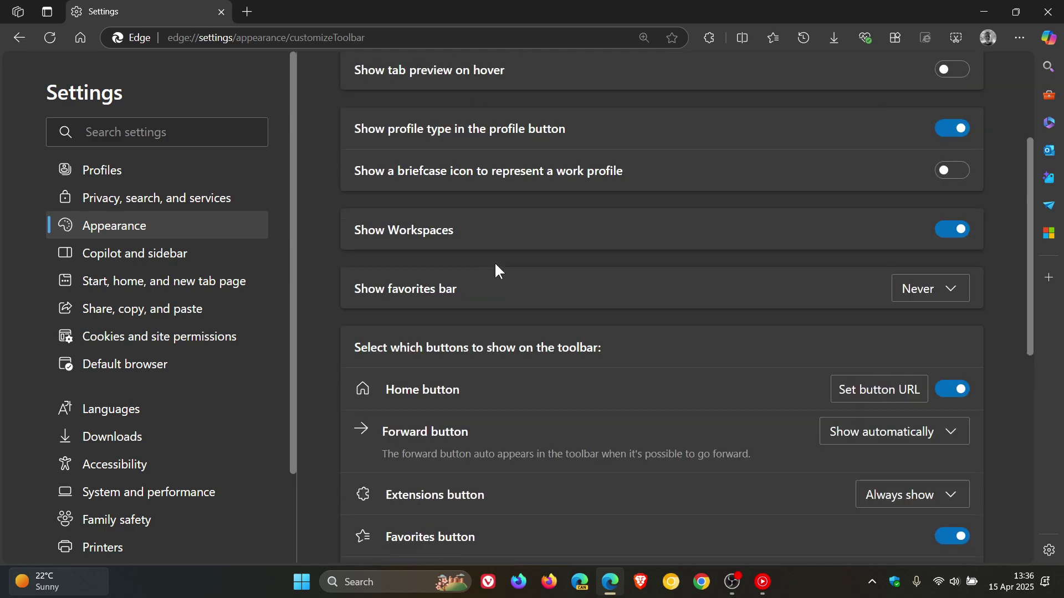
click(319, 100)
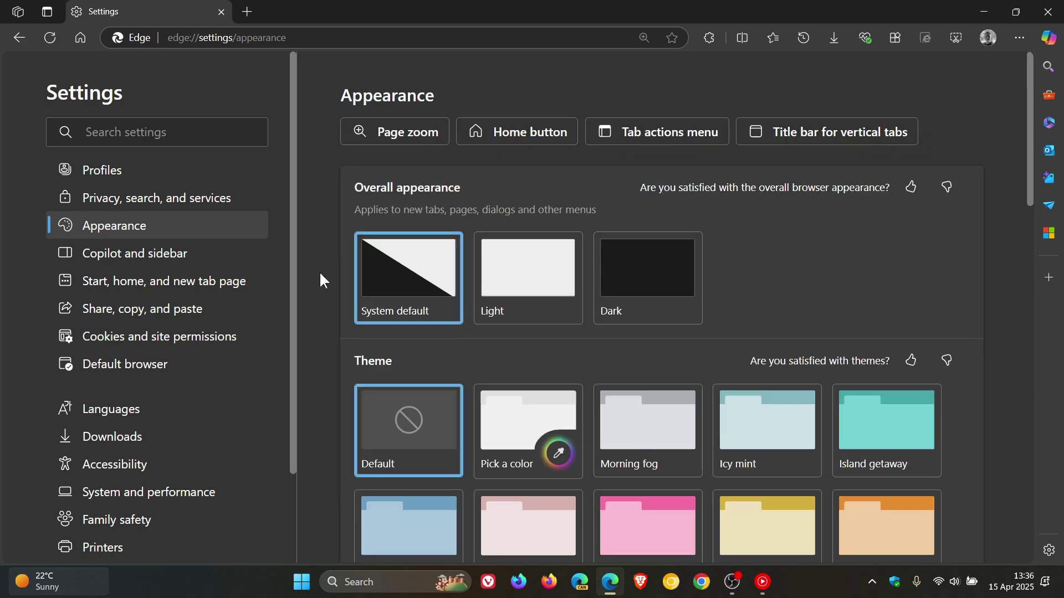
scroll(319, 271, down, 15)
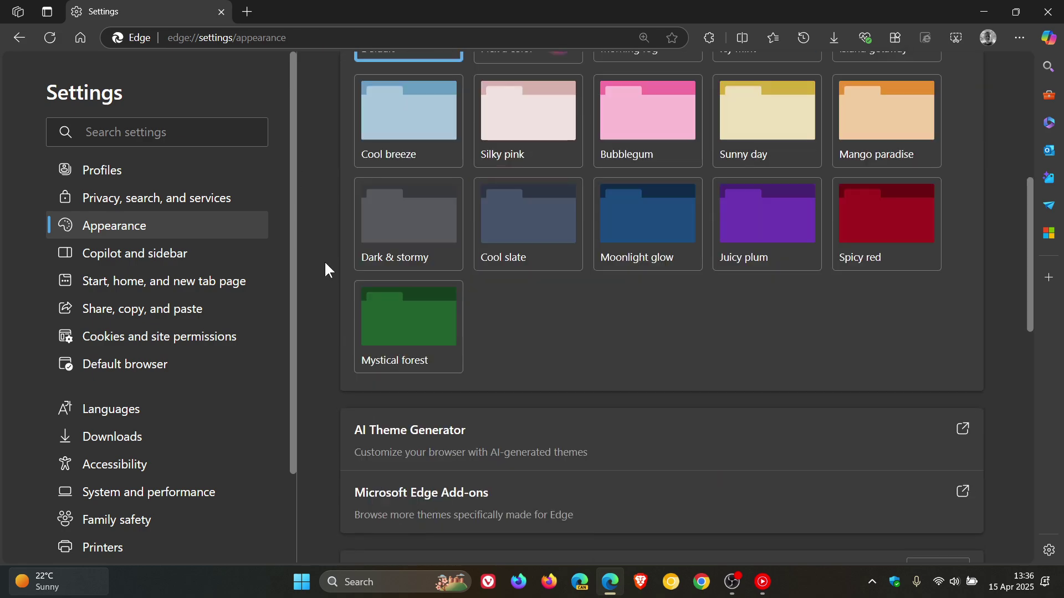
scroll(320, 273, down, 5)
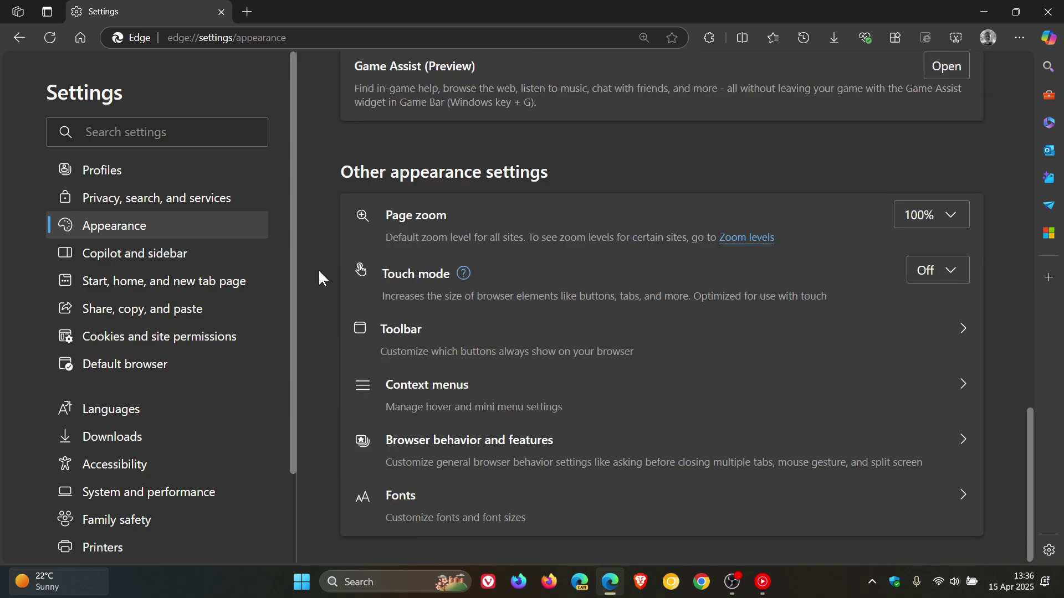
click(524, 450)
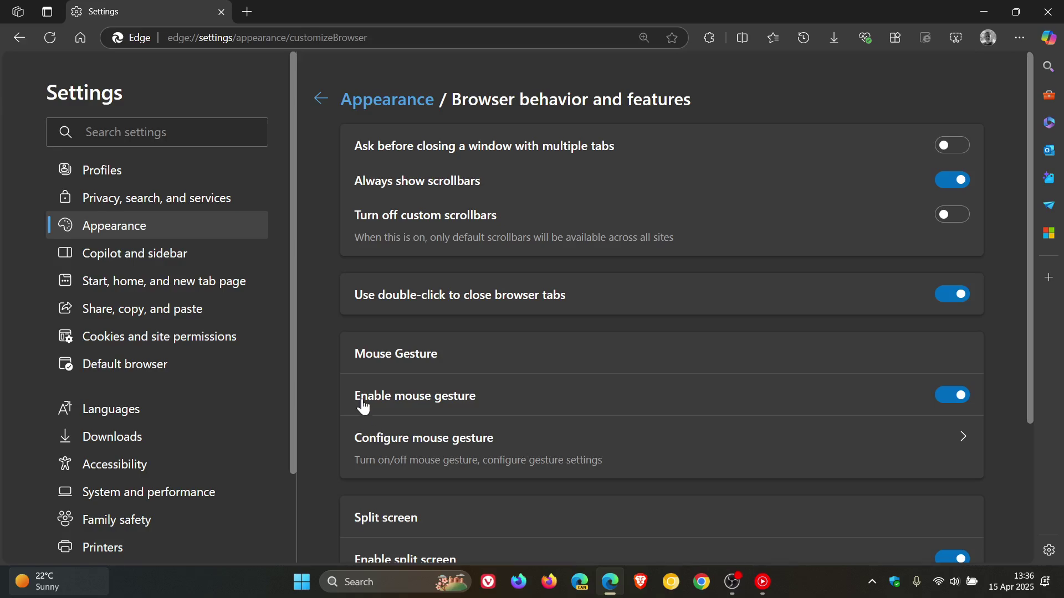
click(321, 100)
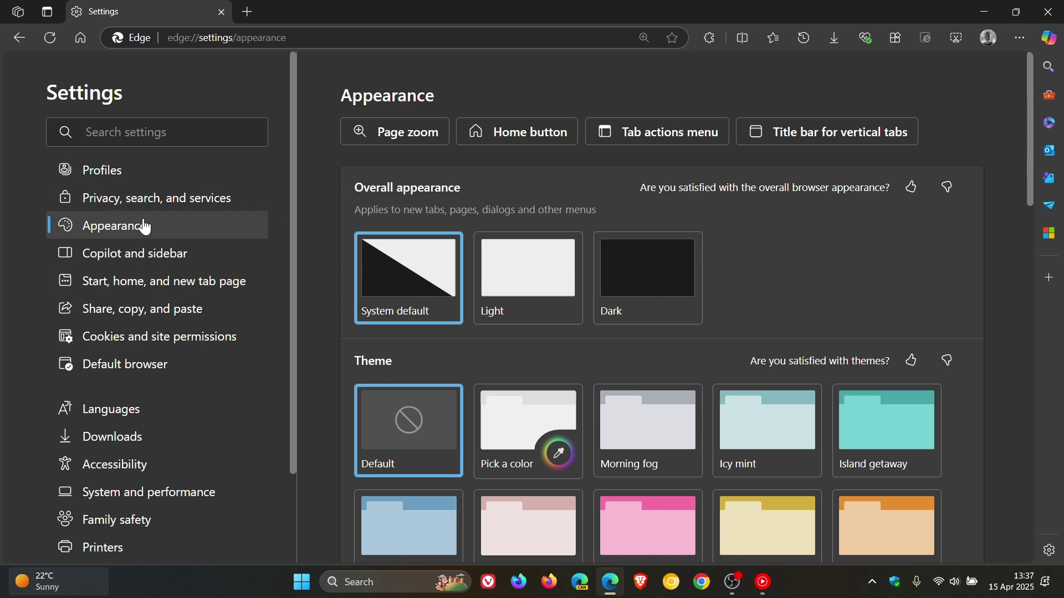
Bring Google Chrome forward and scroll its Settings sidebar for comparison
click(702, 582)
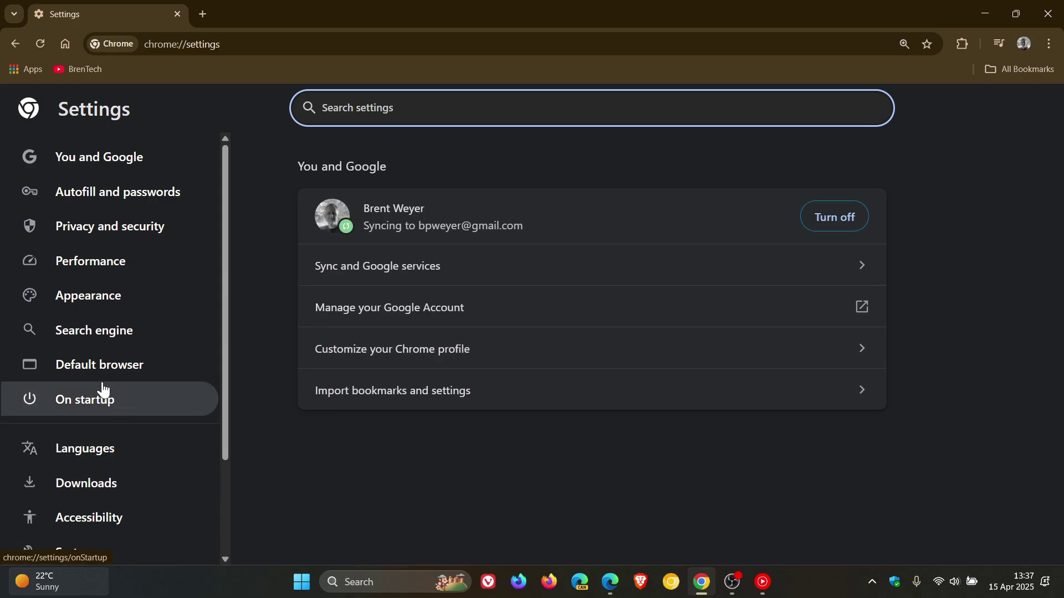
scroll(104, 394, down, 2)
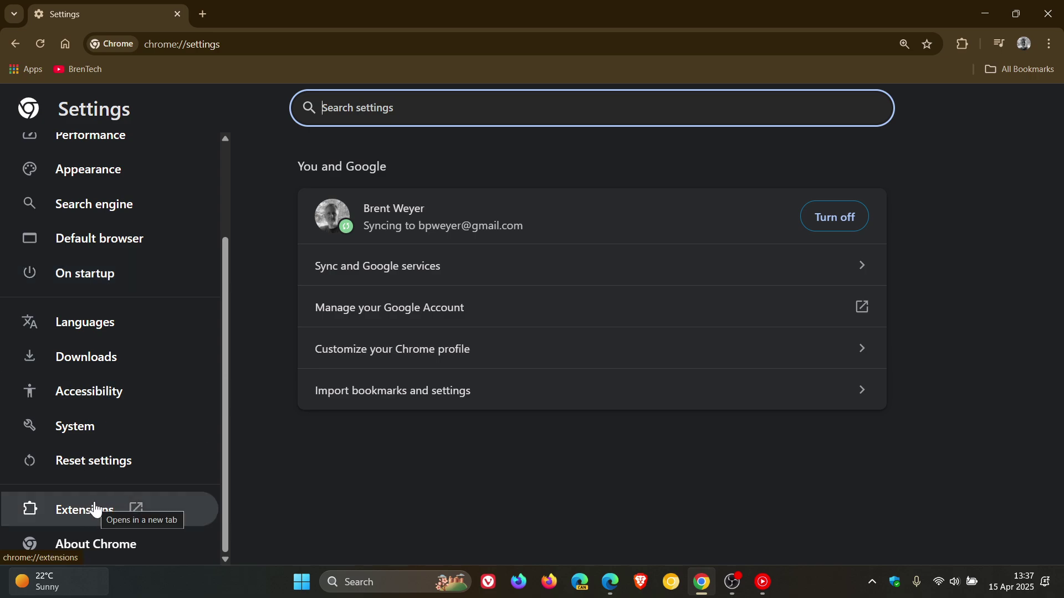
Close Chrome, send Edge's tab to the desert new tab page, and dismiss the calendar flyout
click(1048, 13)
scroll(133, 302, down, 2)
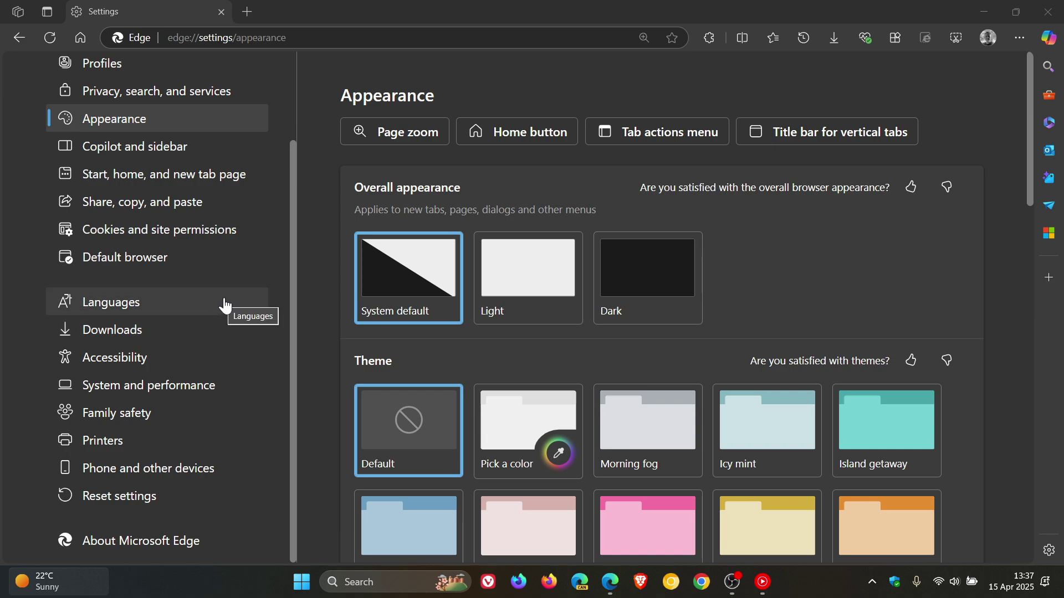
click(81, 37)
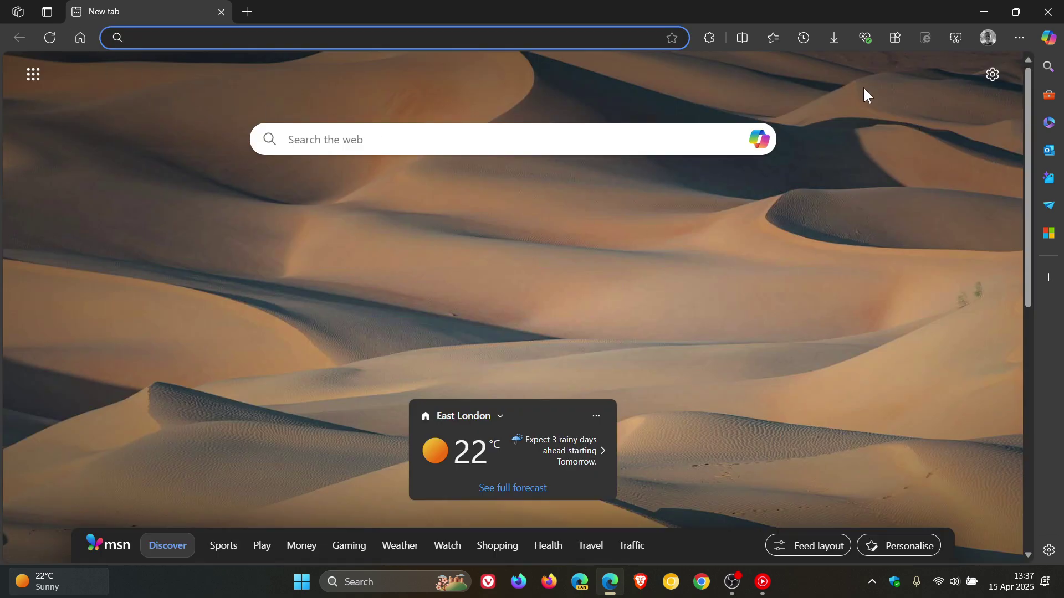
click(1015, 582)
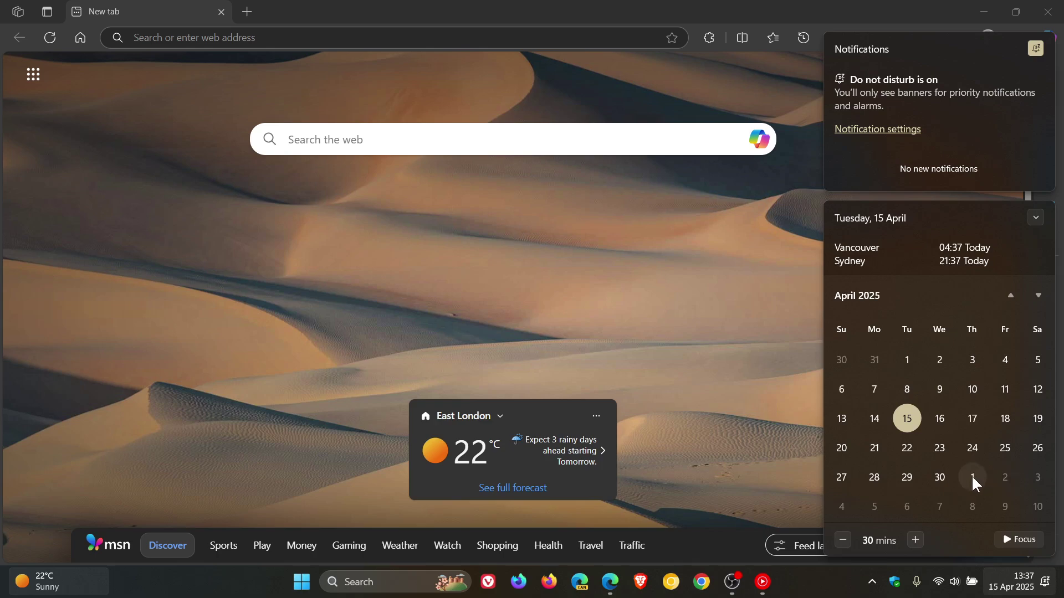
click(786, 81)
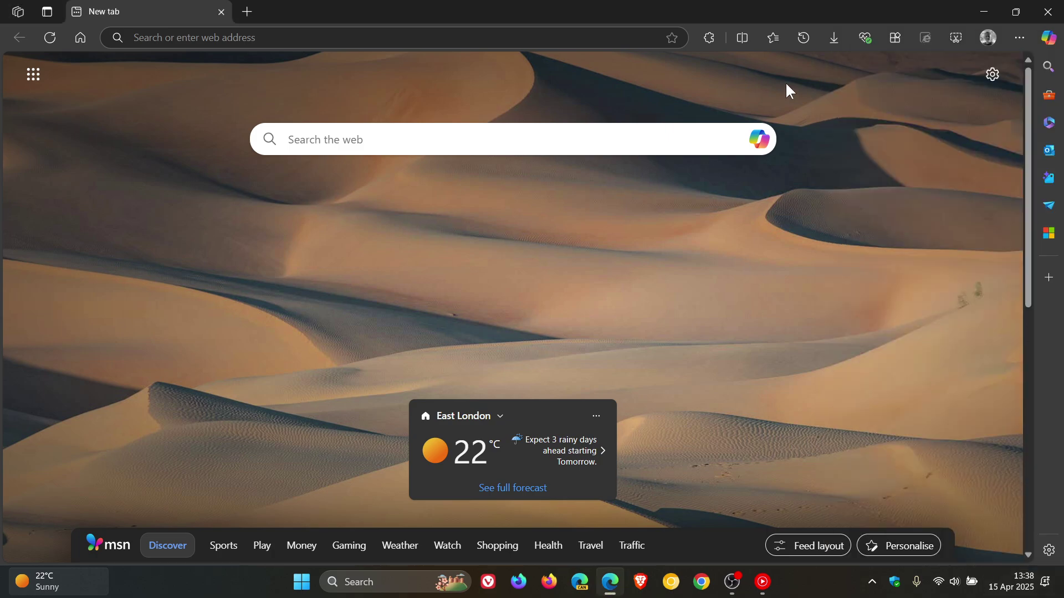